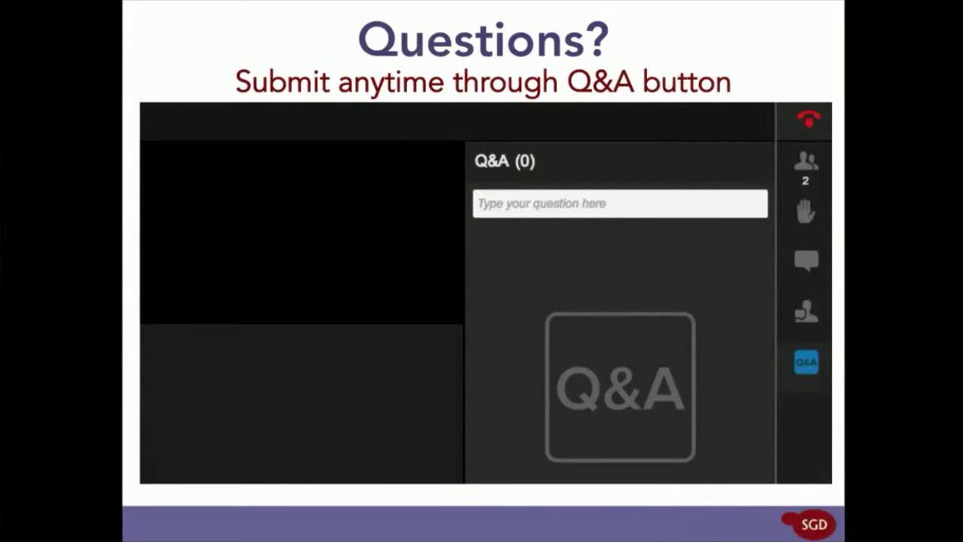
Reveal the red arrow pointing to the Q&A button on the Questions slide
{"action": "key", "text": "Right"}
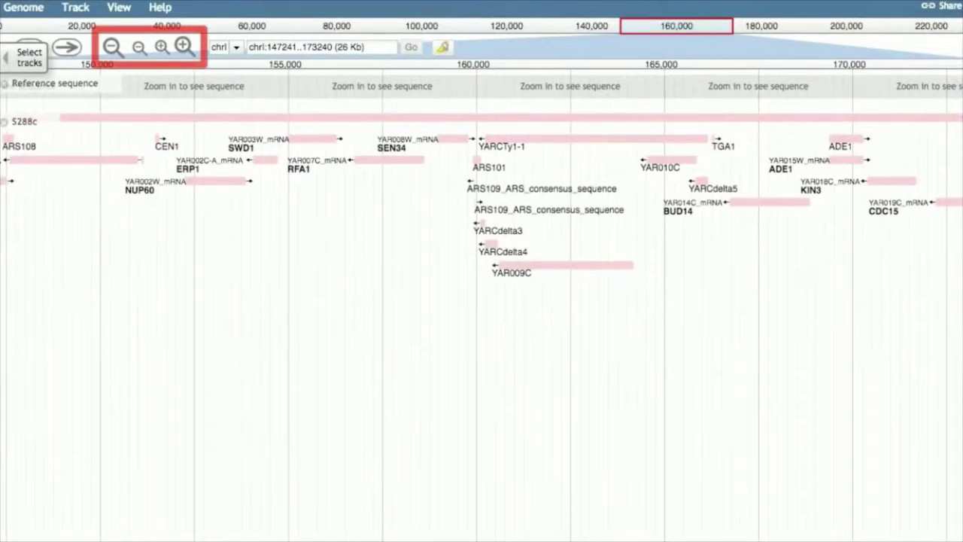
Zoom to base-level sequence around the consensus sites, then jump to chrI 66,411–108,381
{"action": "left_click", "coordinate": [182, 48]}
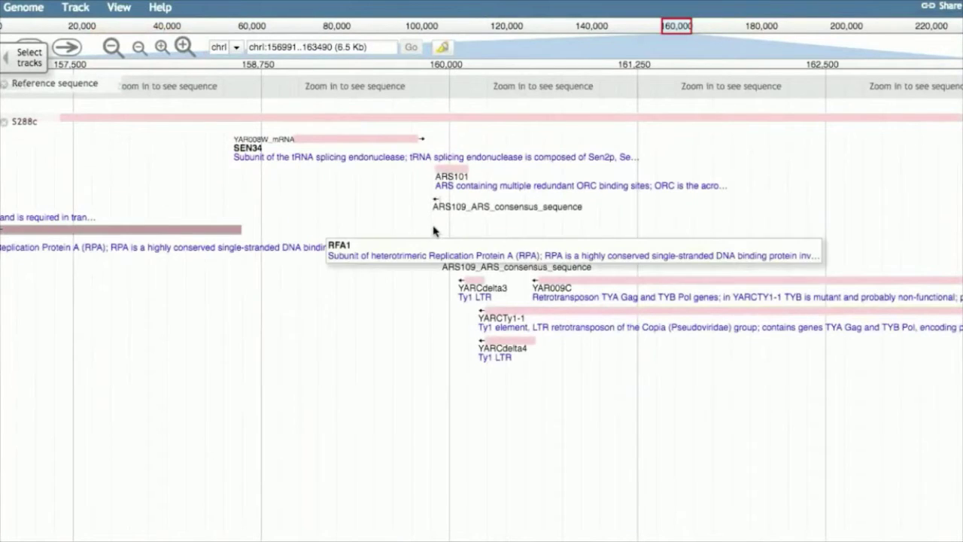
{"action": "left_click", "coordinate": [434, 224]}
{"action": "double_click", "coordinate": [435, 224]}
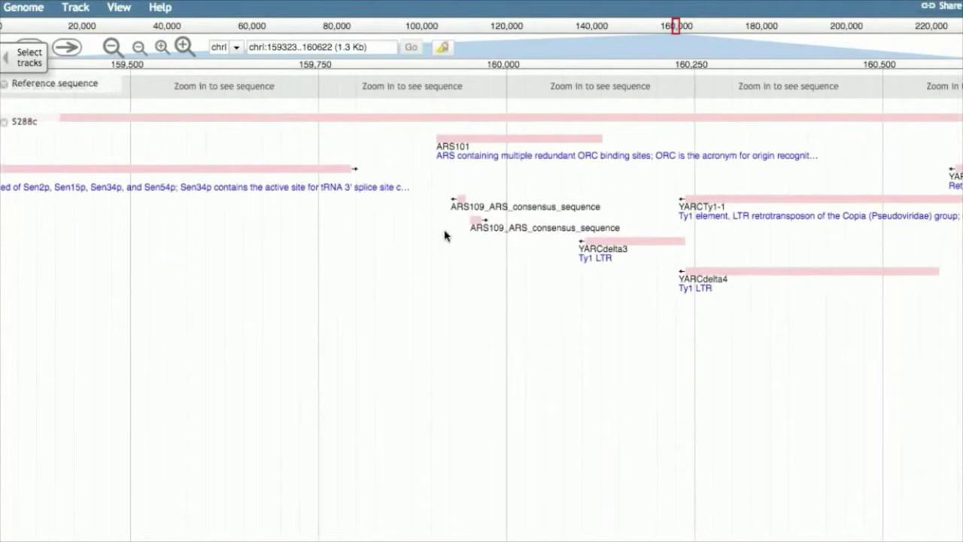
{"action": "left_click_drag", "start_coordinate": [444, 235], "coordinate": [509, 234]}
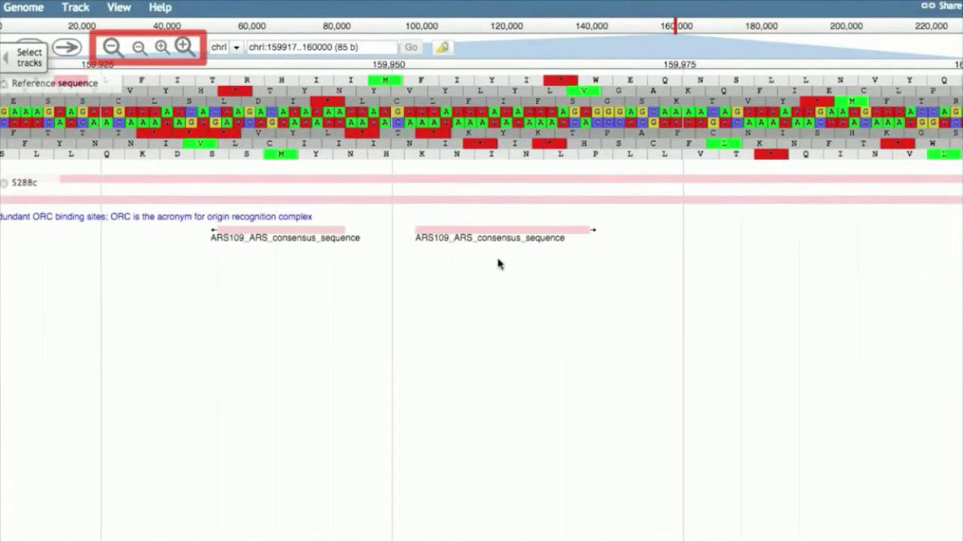
{"action": "left_click", "coordinate": [112, 48]}
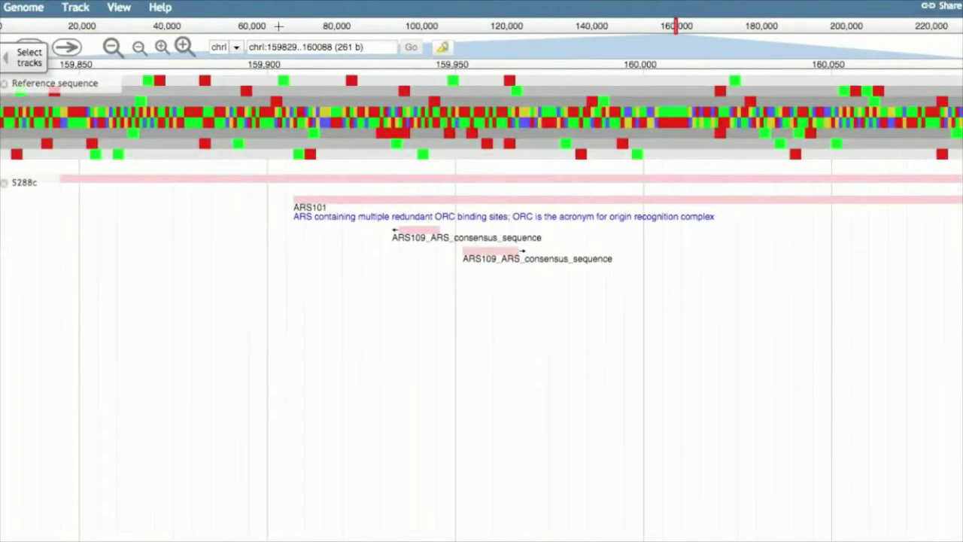
{"action": "left_click_drag", "start_coordinate": [278, 26], "coordinate": [456, 26]}
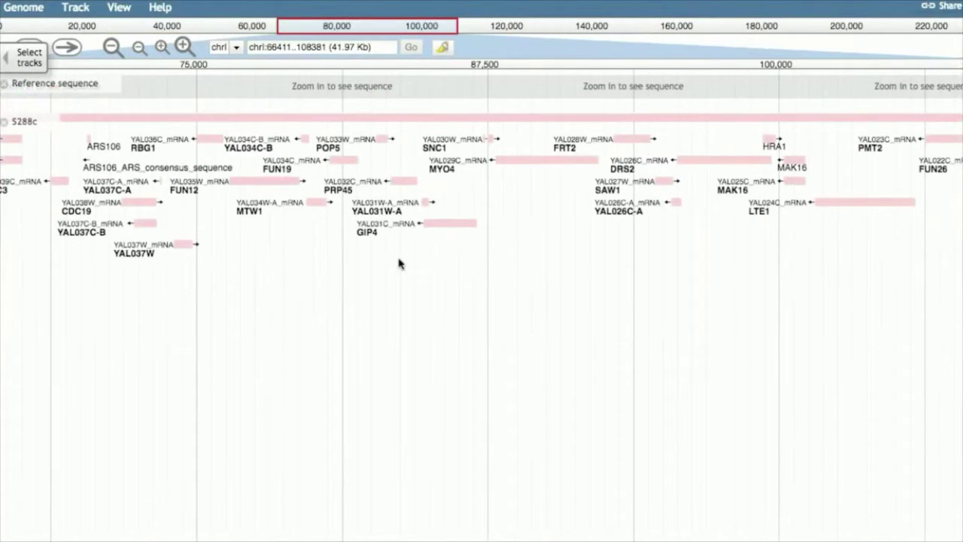
Pan the 41.97 Kb window along chromosome I, landing on 77,194–119,164
{"action": "mouse_move", "coordinate": [399, 263]}
{"action": "left_mouse_down"}
{"action": "mouse_move", "coordinate": [882, 285]}
{"action": "mouse_move", "coordinate": [92, 292]}
{"action": "left_mouse_up"}
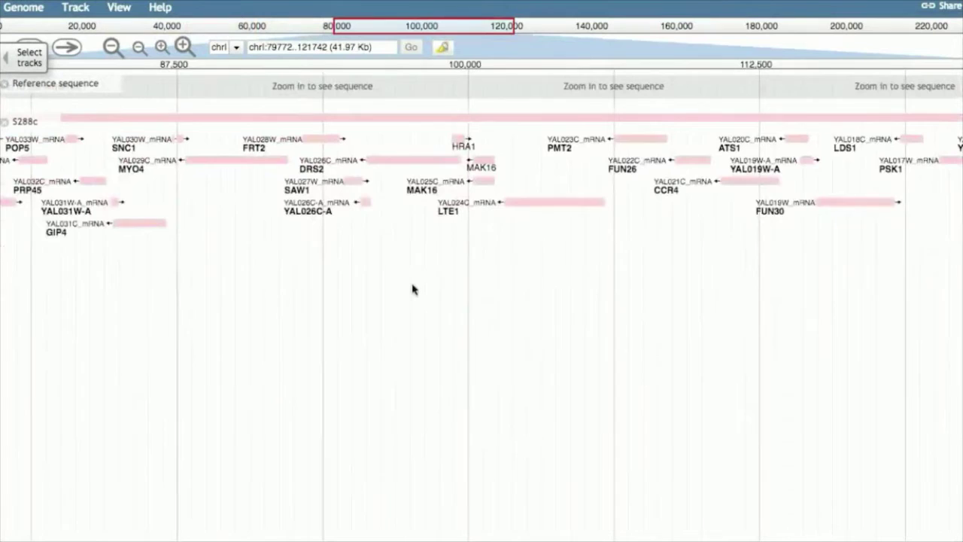
{"action": "left_click_drag", "start_coordinate": [412, 289], "coordinate": [921, 291]}
{"action": "mouse_move", "coordinate": [376, 290]}
{"action": "left_mouse_down"}
{"action": "mouse_move", "coordinate": [694, 290]}
{"action": "mouse_move", "coordinate": [535, 290]}
{"action": "left_mouse_up"}
{"action": "key", "text": "Right"}
{"action": "key", "text": "Right"}
{"action": "key", "text": "Right"}
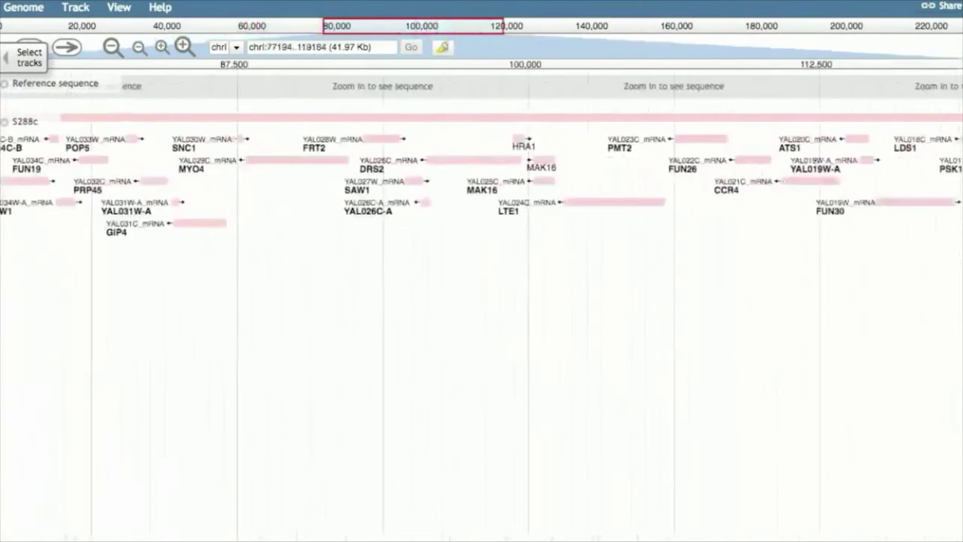
{"action": "key", "text": "Right"}
{"action": "key", "text": "Right"}
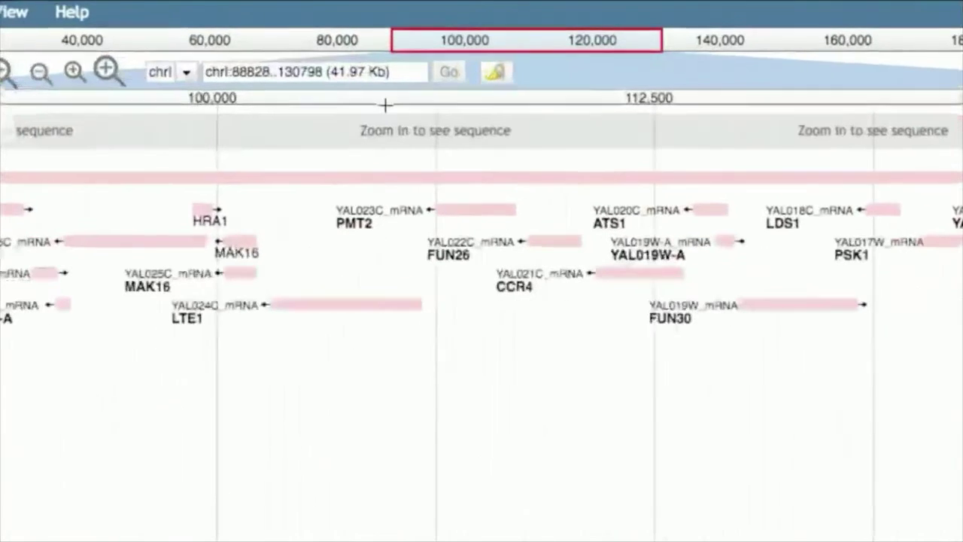
Go to the GAL10 locus, chrII 275,834–278,773, via the location box
{"action": "left_click", "coordinate": [252, 47]}
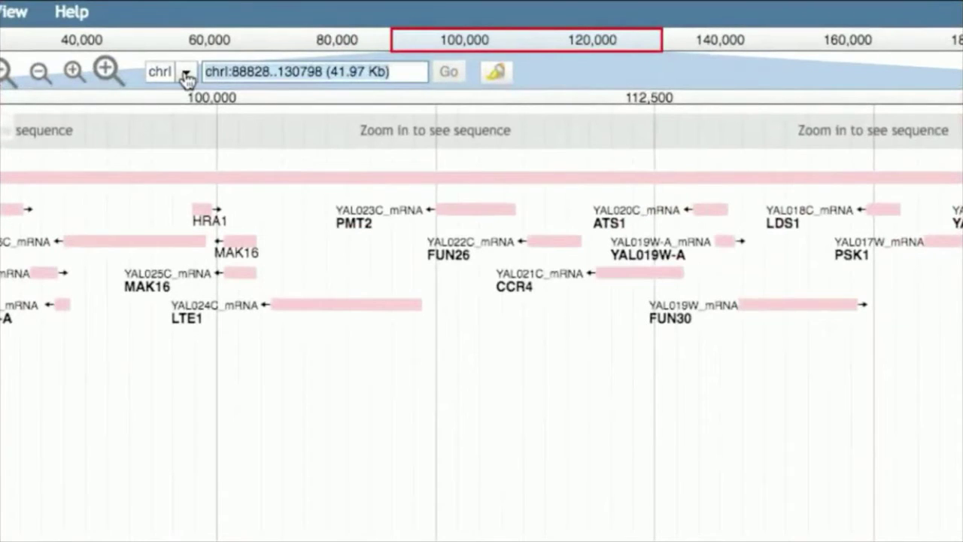
{"action": "type", "text": "GAL1"}
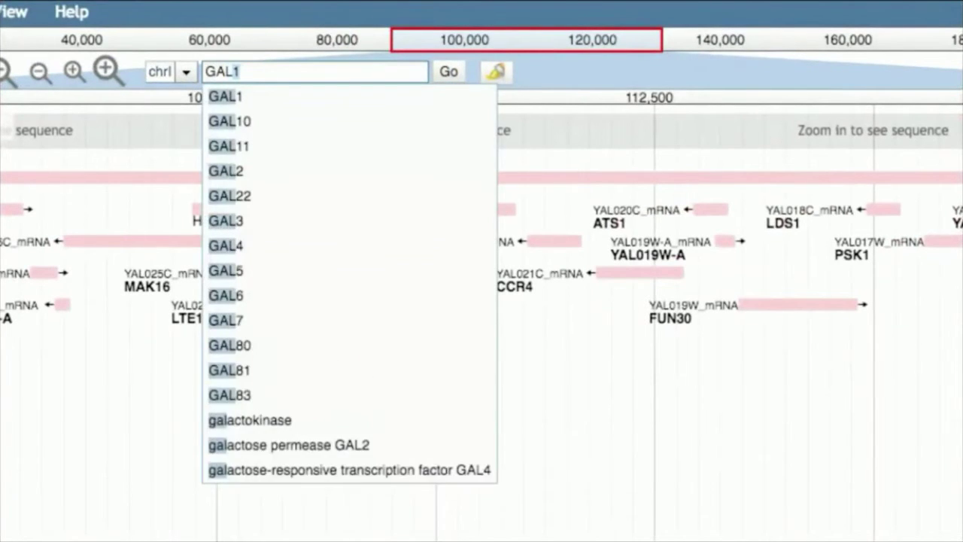
{"action": "type", "text": "0"}
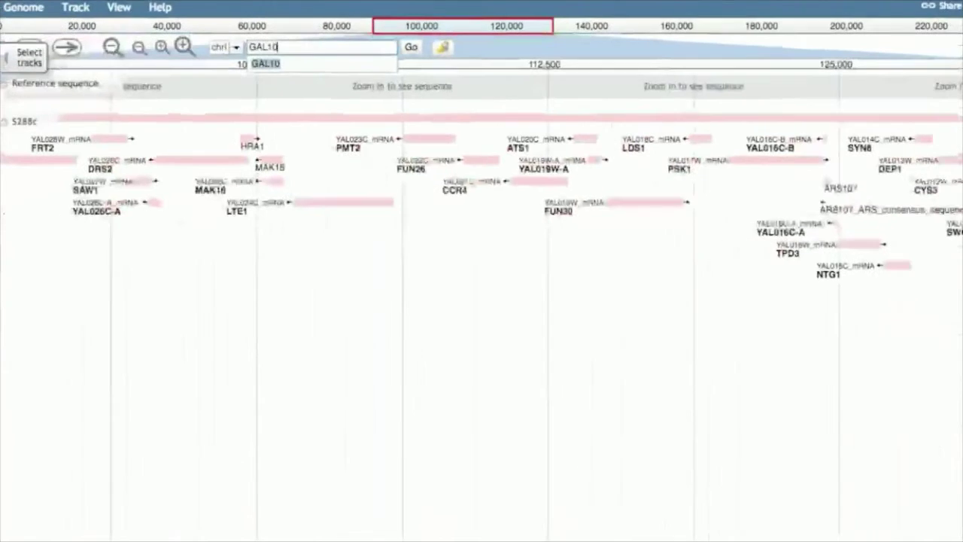
{"action": "left_click", "coordinate": [410, 49]}
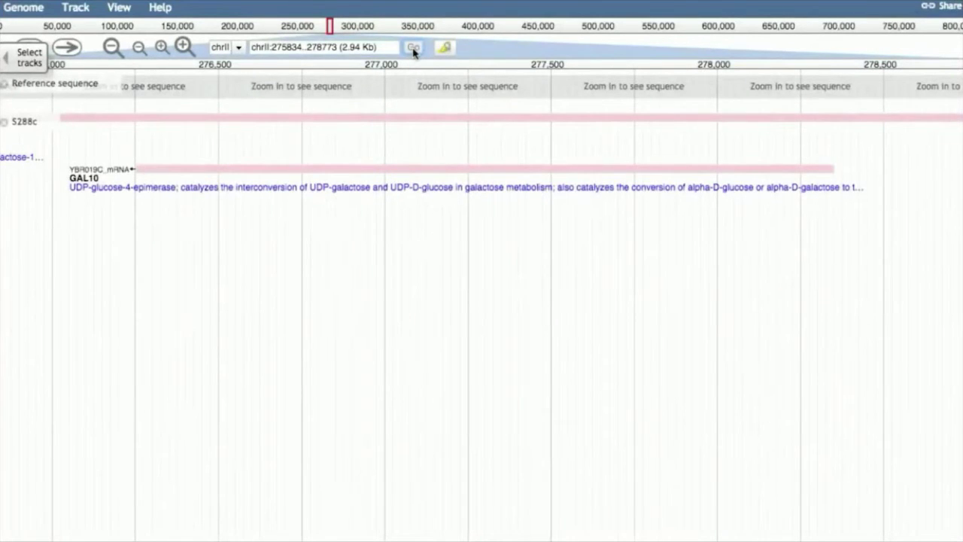
Open GAL10's feature details and scroll through its description and sequence
{"action": "mouse_move", "coordinate": [481, 169]}
{"action": "left_click", "coordinate": [512, 173]}
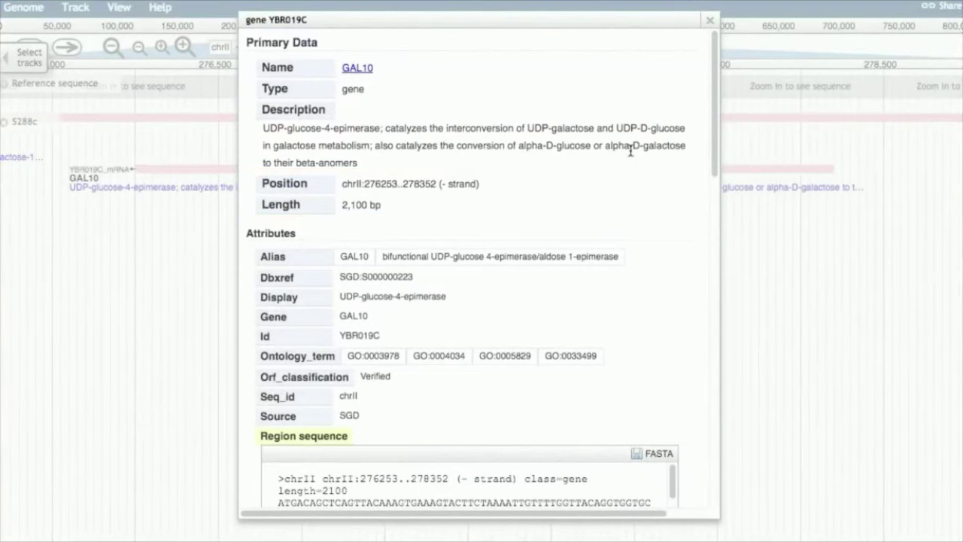
{"action": "left_click_drag", "start_coordinate": [718, 160], "coordinate": [713, 226]}
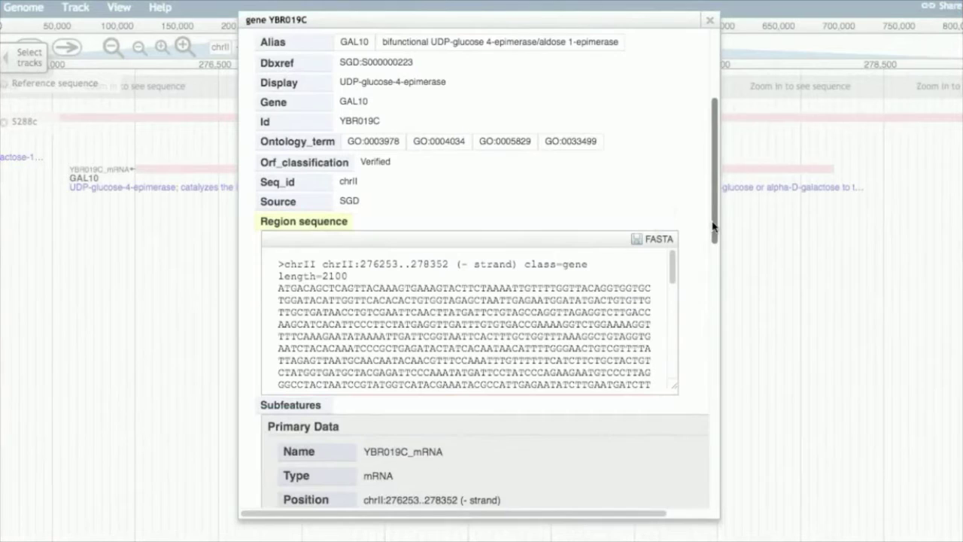
{"action": "left_click_drag", "start_coordinate": [713, 225], "coordinate": [710, 151]}
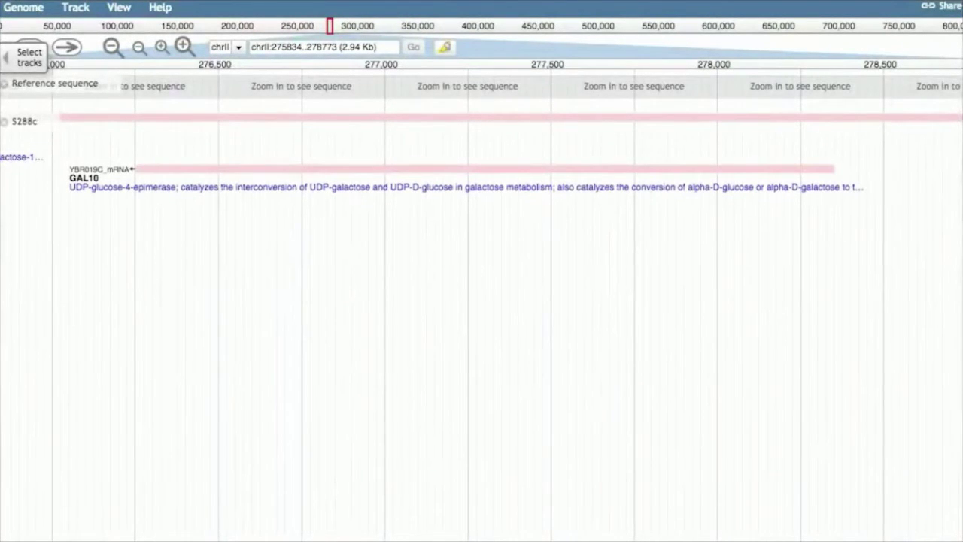
Zoom out to the 13 Kb chrII window 270,801–283,800 showing GAL7 through FUR4
{"action": "left_click", "coordinate": [111, 48]}
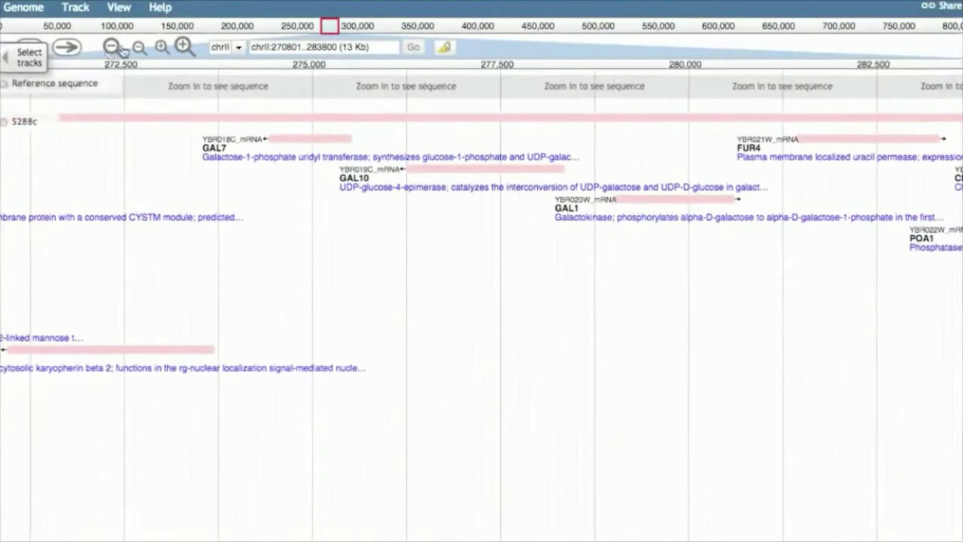
Zoom to chrII:275822..280981 so only GAL10 and GAL1 fill the view
{"action": "left_click_drag", "start_coordinate": [377, 238], "coordinate": [762, 263]}
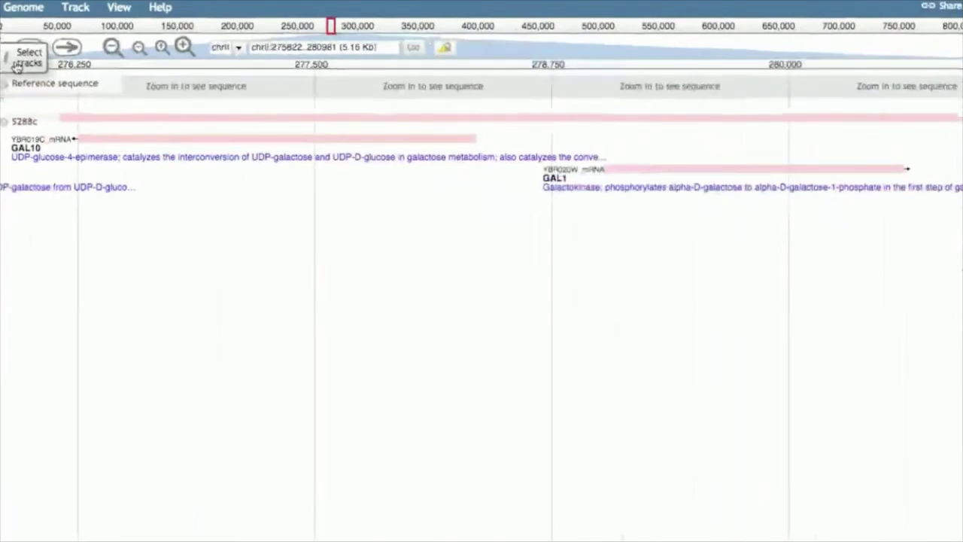
Filter the track list to the transcription category and tick the TF_ChIP_ChIP track
{"action": "left_click", "coordinate": [25, 96]}
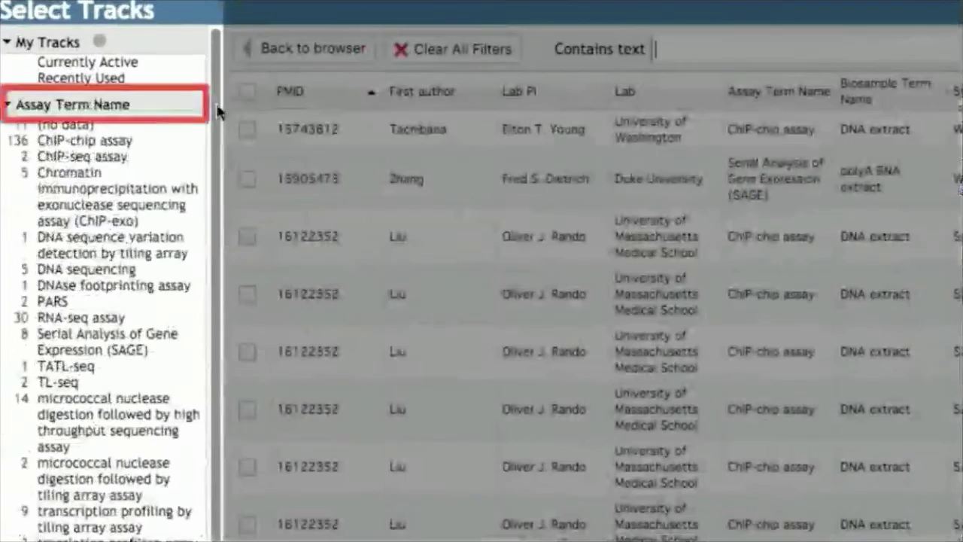
{"action": "left_click_drag", "start_coordinate": [215, 101], "coordinate": [212, 30]}
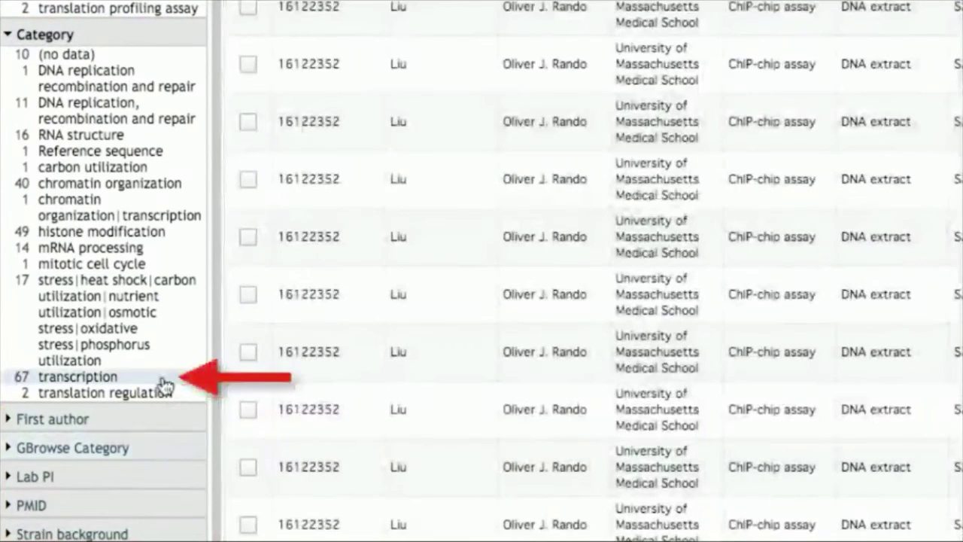
{"action": "left_click", "coordinate": [161, 378]}
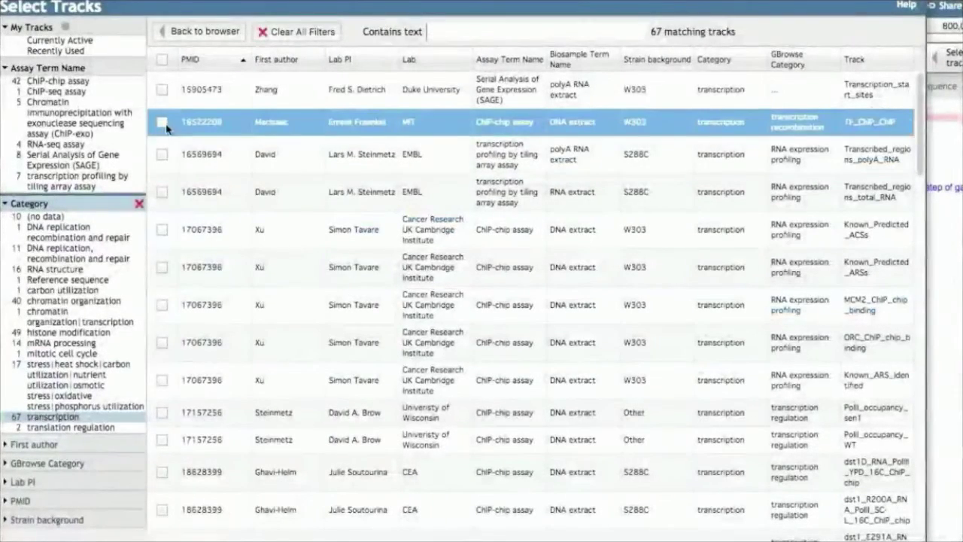
{"action": "left_click", "coordinate": [162, 123]}
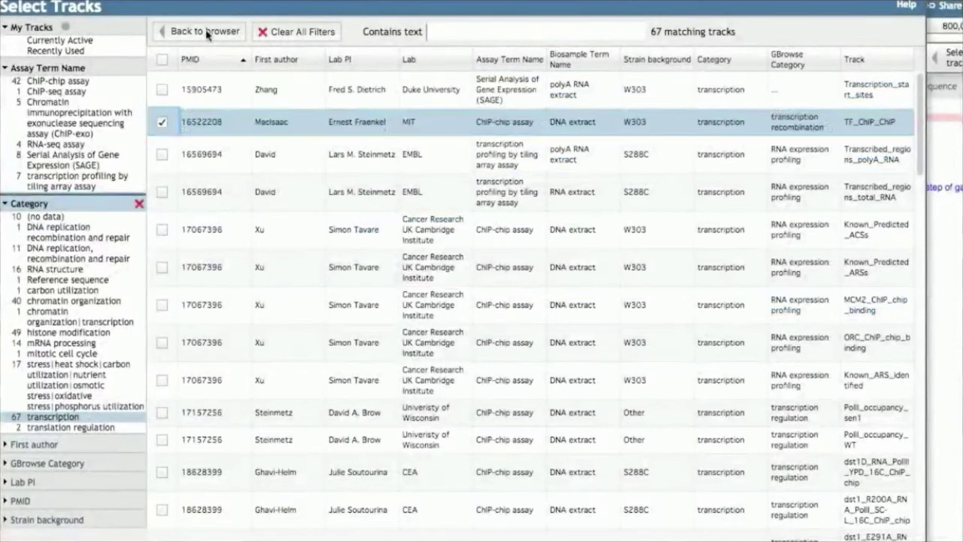
Display the TF_ChIP_ChIP binding-site track and read its About this track description
{"action": "left_click", "coordinate": [206, 32]}
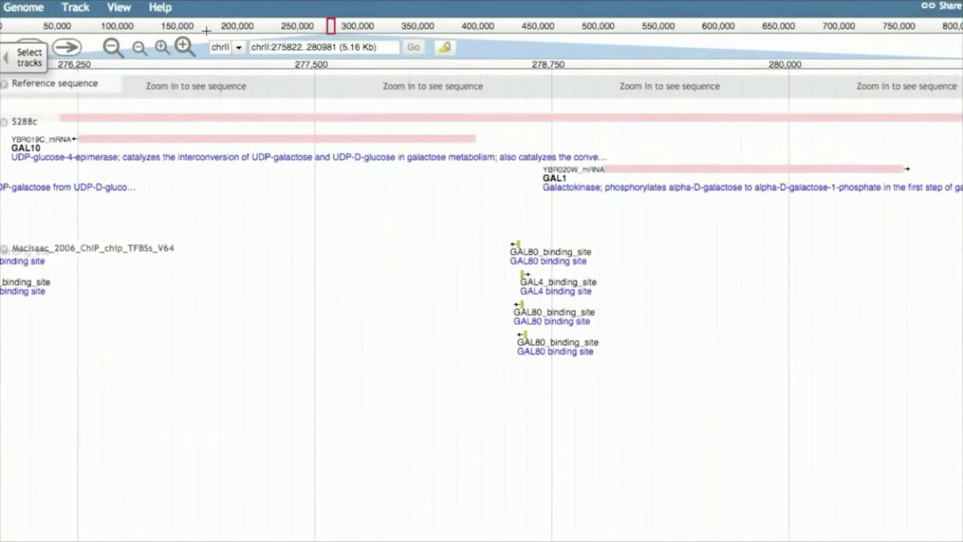
{"action": "left_click", "coordinate": [183, 250]}
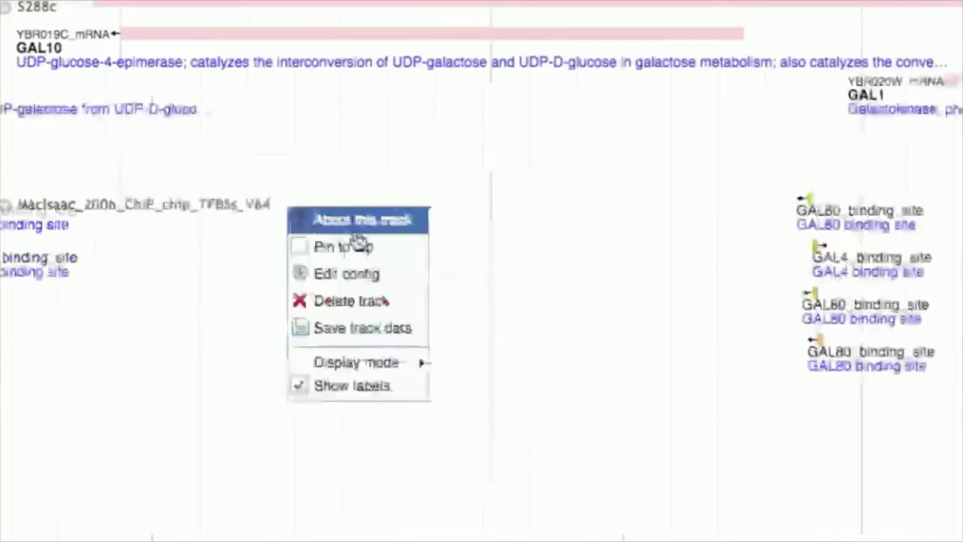
{"action": "left_click", "coordinate": [457, 194]}
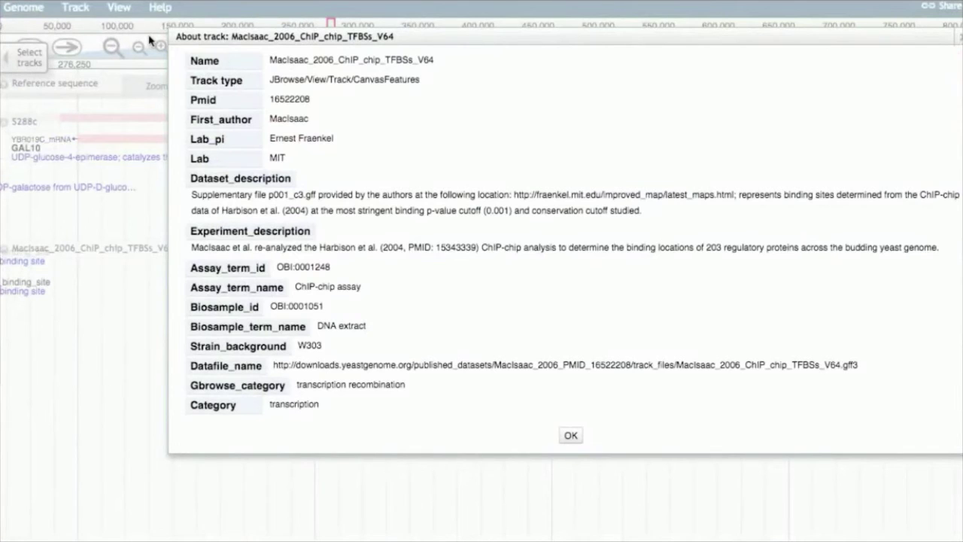
{"action": "key", "text": "Return"}
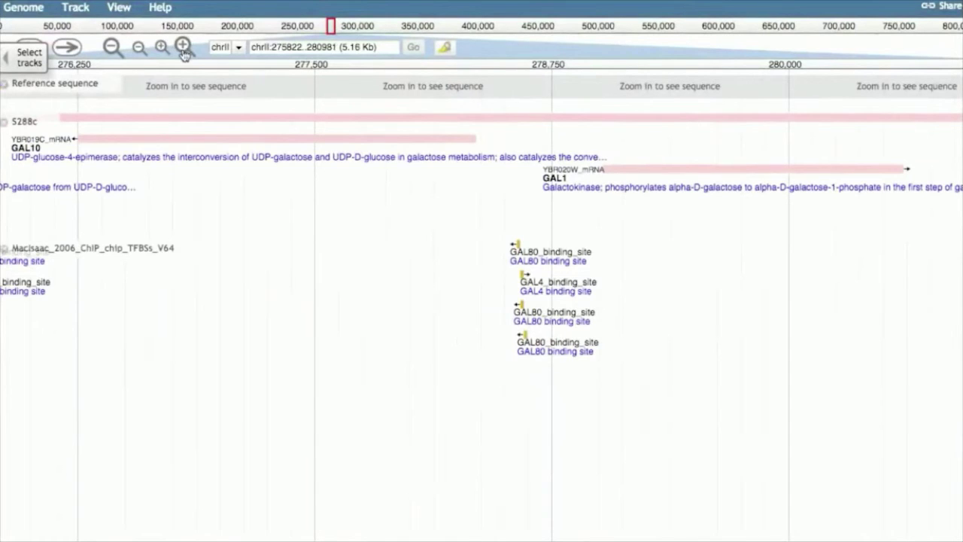
Clear the transcription filter and filter tracks to the chromatin organization category
{"action": "left_click", "coordinate": [35, 60]}
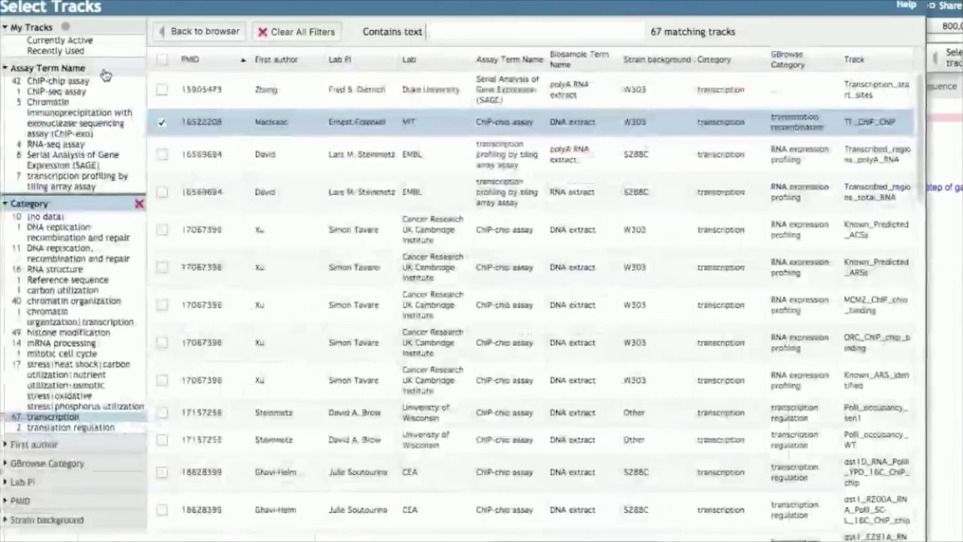
{"action": "left_click", "coordinate": [261, 34]}
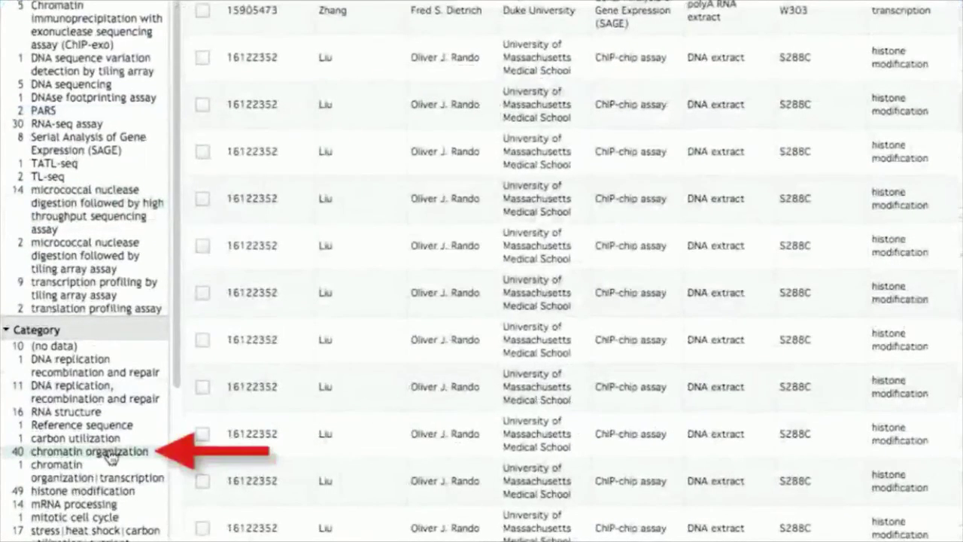
{"action": "left_click", "coordinate": [110, 453]}
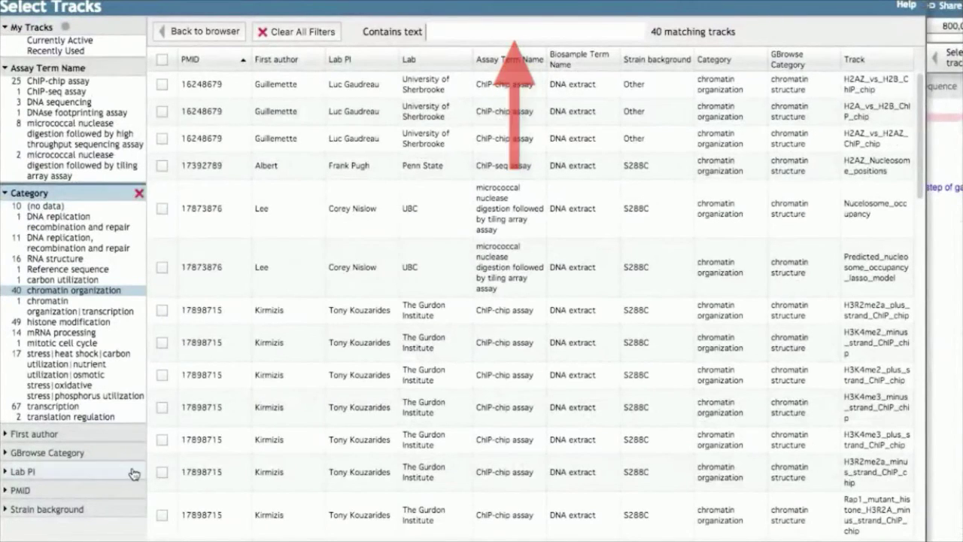
Search tracks for 'nucleosome' and add the Kaplan YPD and YPGal occupancy tracks
{"action": "left_click", "coordinate": [444, 34]}
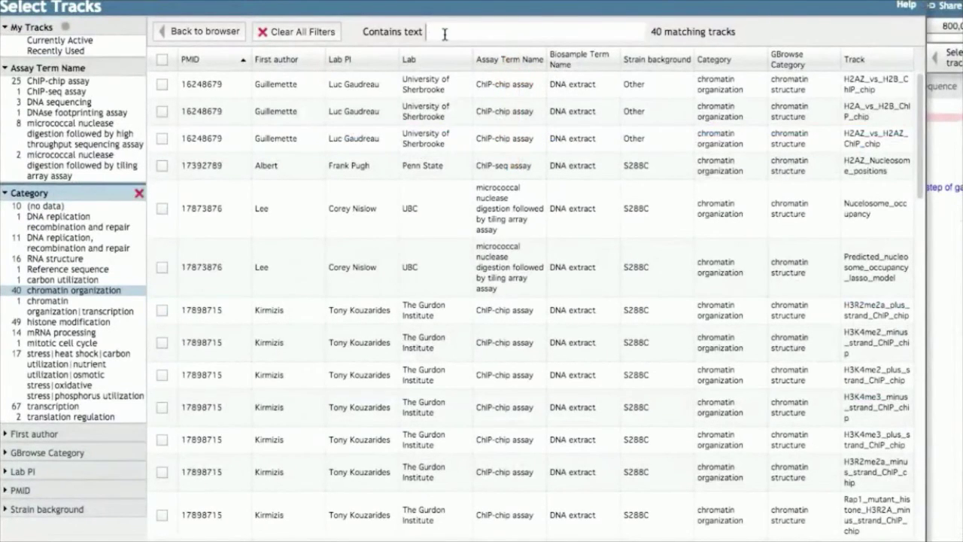
{"action": "type", "text": "nucleosome"}
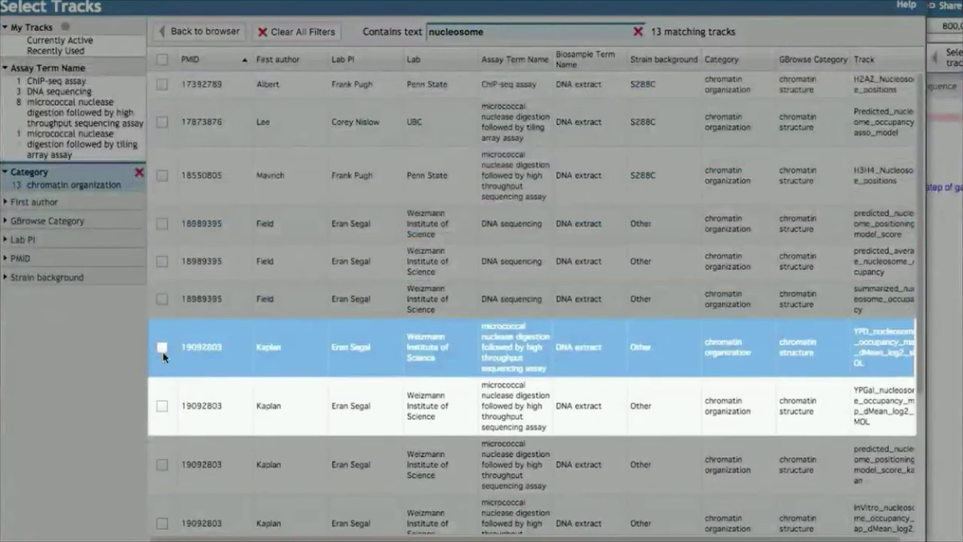
{"action": "left_click", "coordinate": [161, 348]}
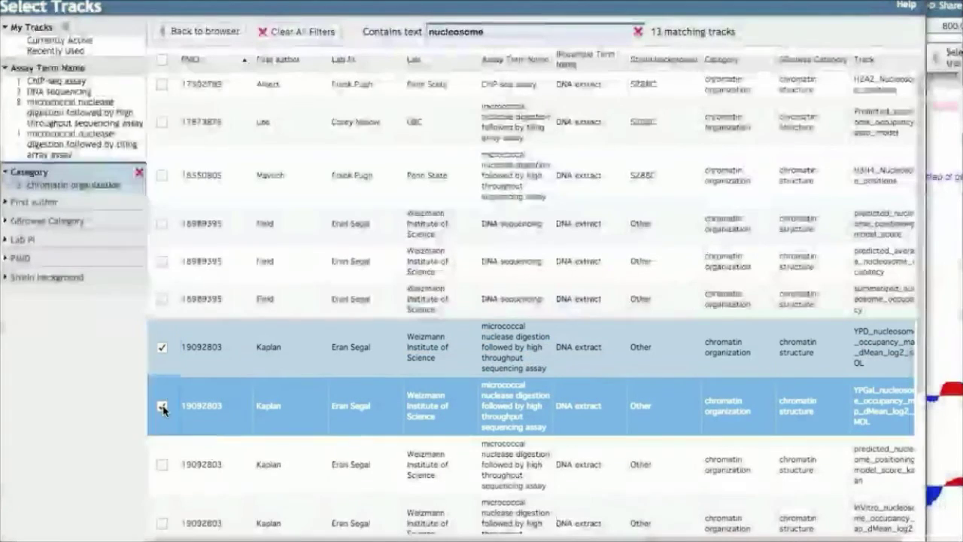
{"action": "left_click", "coordinate": [162, 406]}
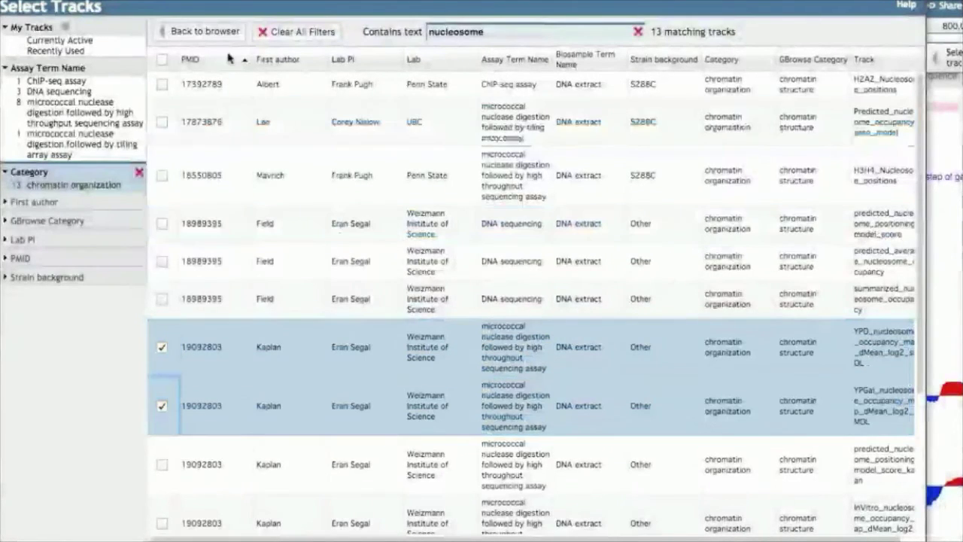
{"action": "left_click", "coordinate": [219, 31]}
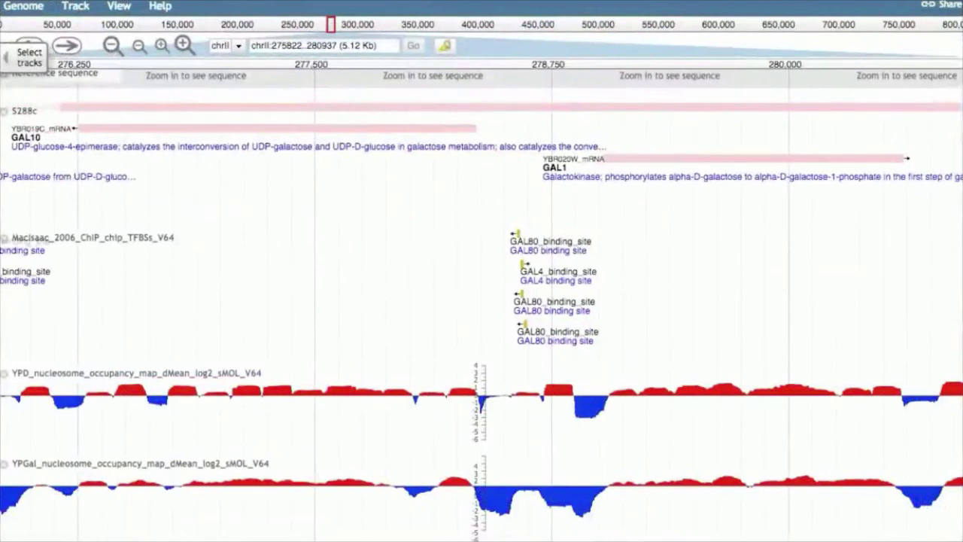
{"action": "left_click", "coordinate": [296, 374]}
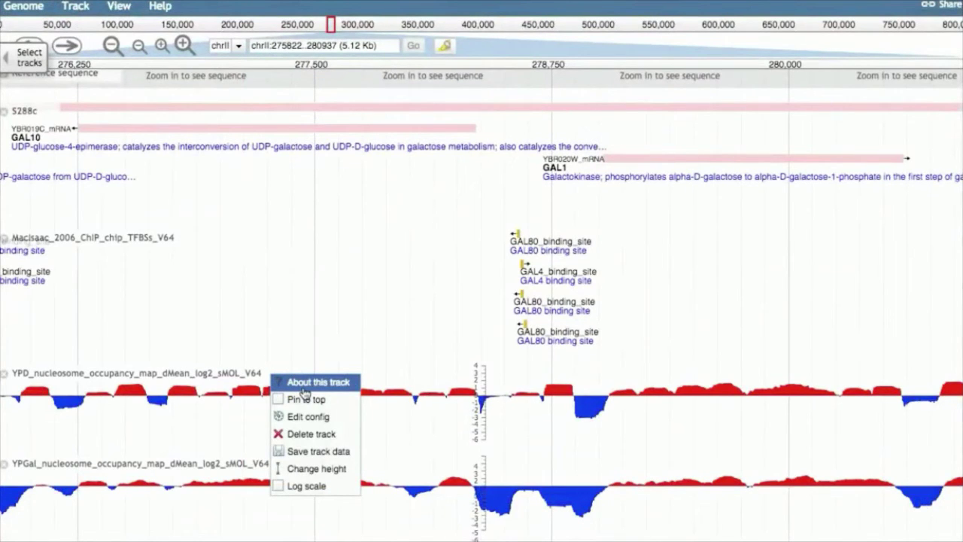
{"action": "left_click", "coordinate": [304, 388]}
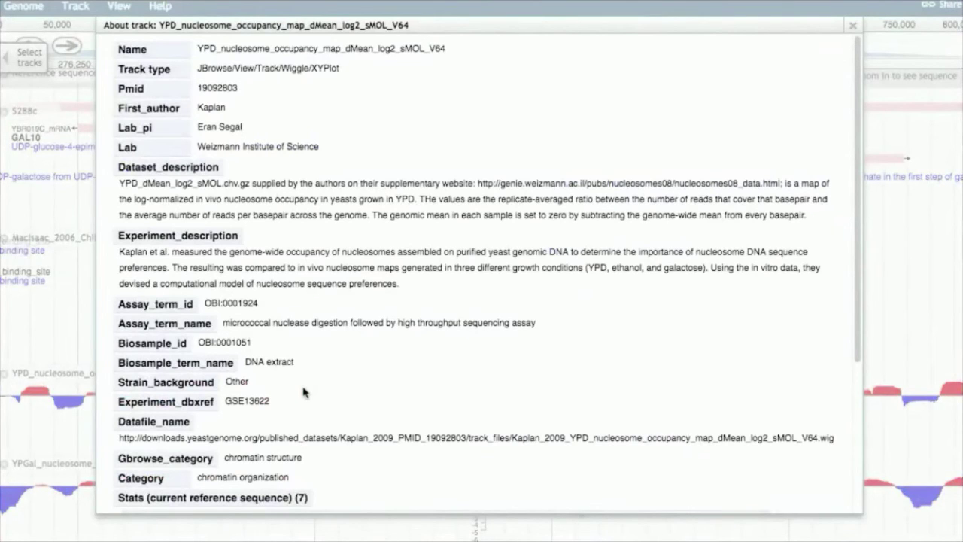
{"action": "key", "text": "Escape"}
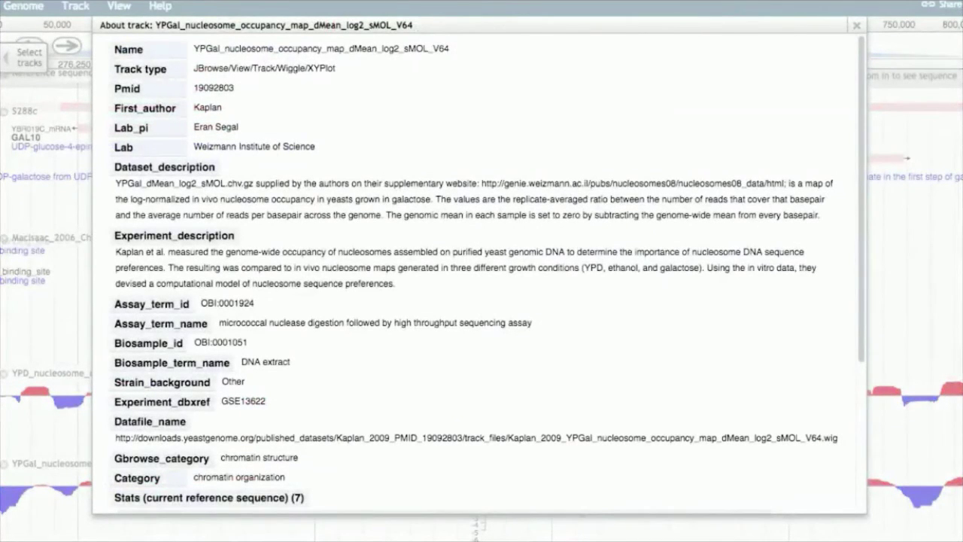
{"action": "key", "text": "Escape"}
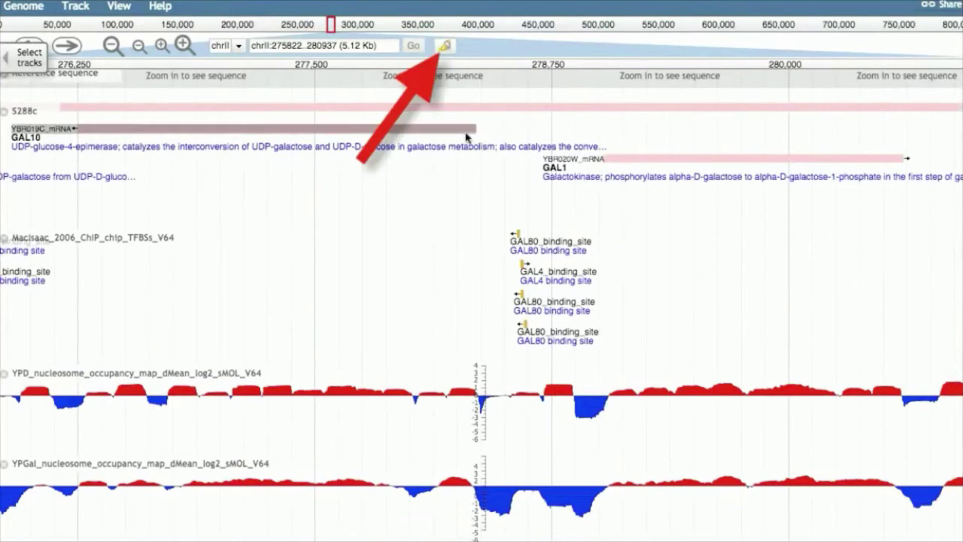
{"action": "left_click", "coordinate": [445, 47]}
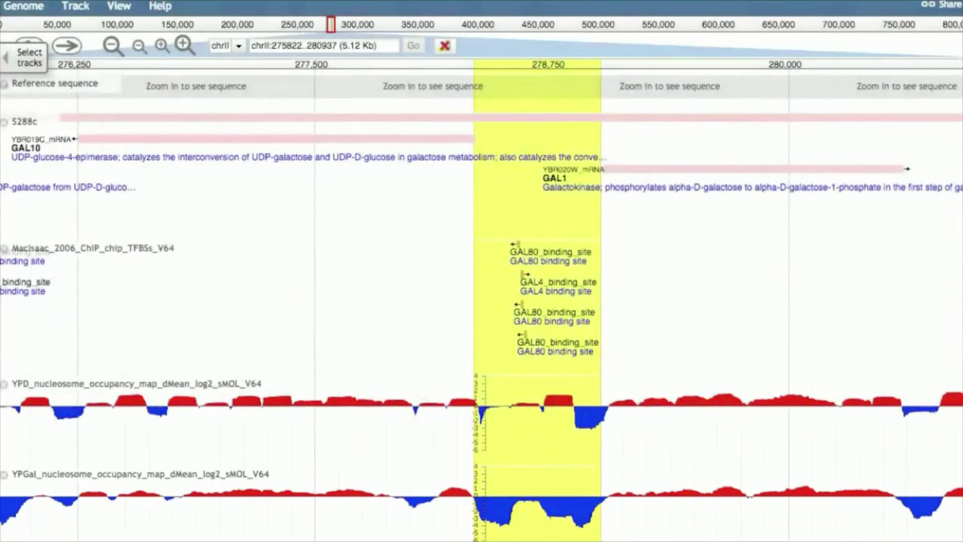
{"action": "left_click", "coordinate": [444, 45]}
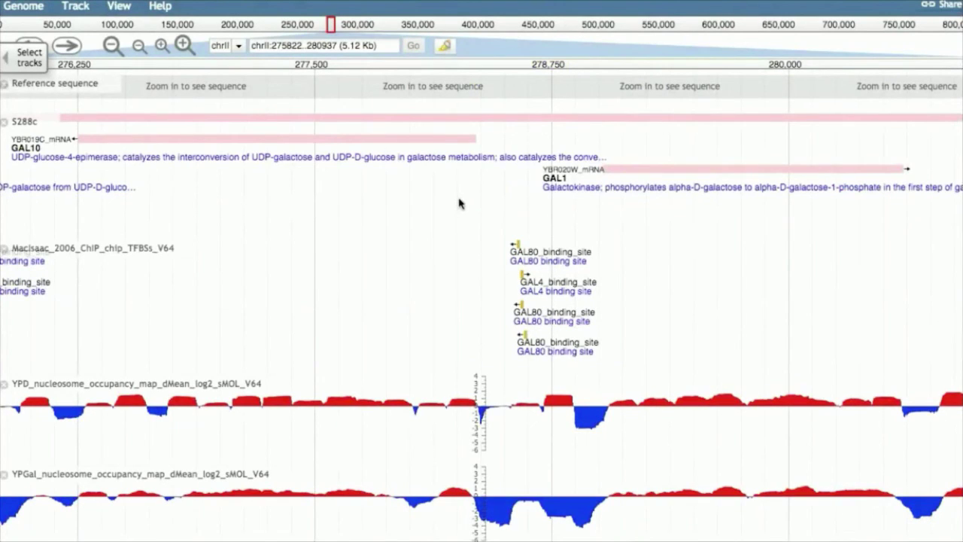
Zoom to the 848 bp GAL10–GAL1 promoter stretch, chrII:278273..279119, and bring up the Reference sequence track options
{"action": "left_click_drag", "start_coordinate": [462, 205], "coordinate": [622, 218]}
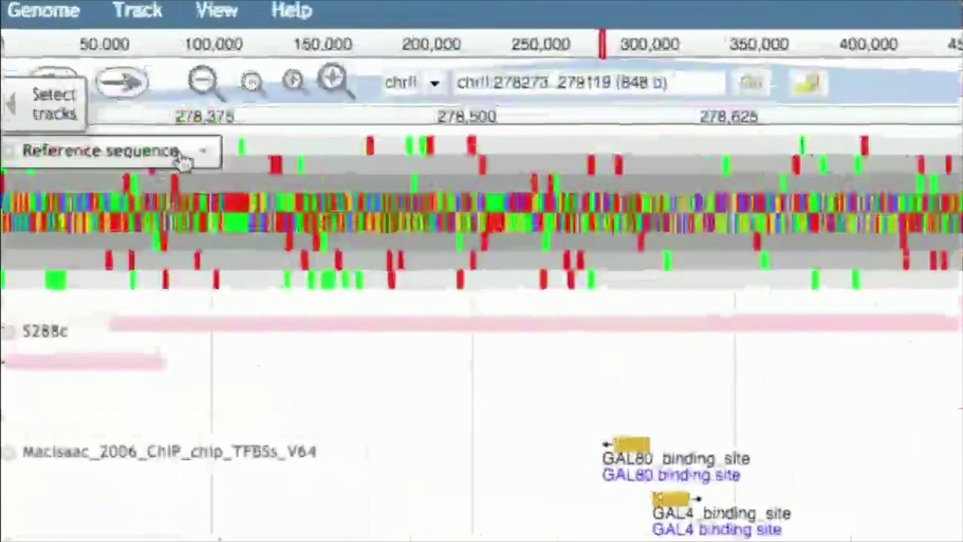
{"action": "left_click", "coordinate": [204, 155]}
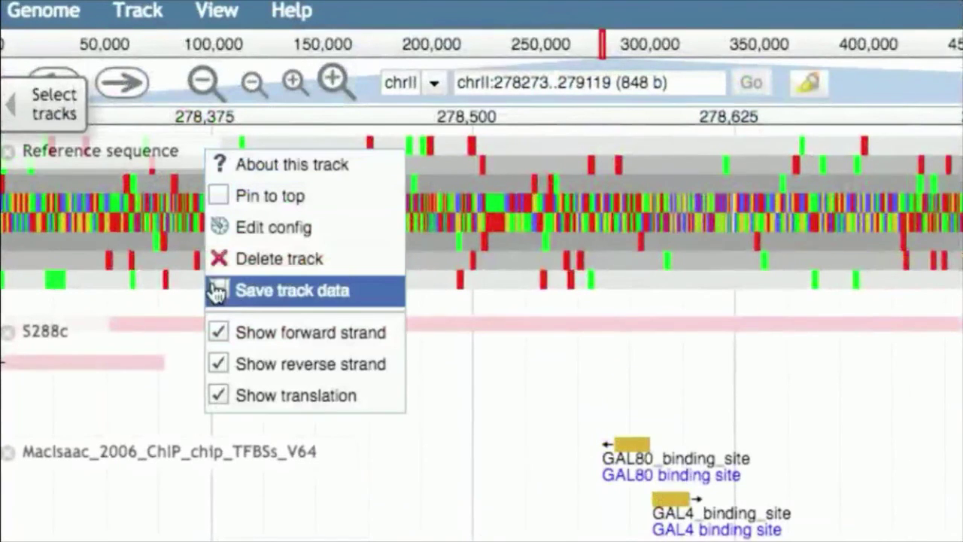